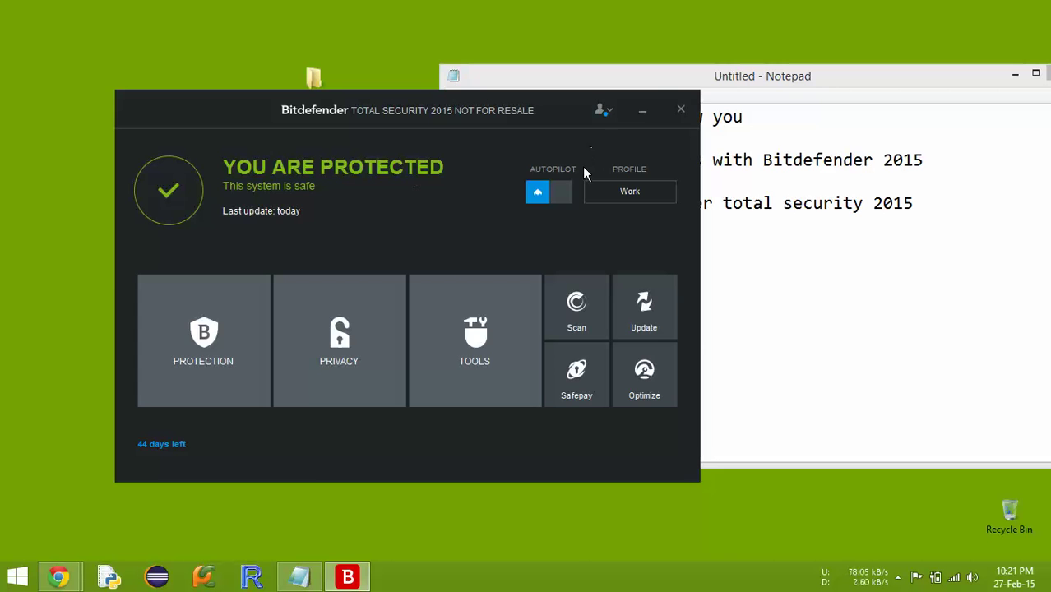
Minimize the Bitdefender window and open the BlueStacks folder on the desktop
click(642, 109)
drag(605, 82, 513, 49)
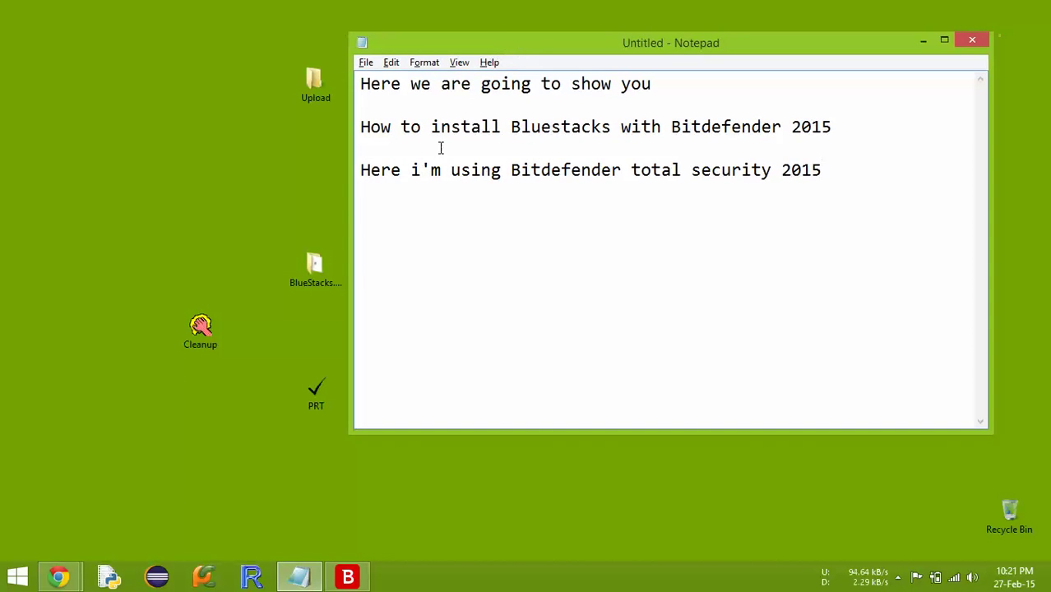
double_click(305, 278)
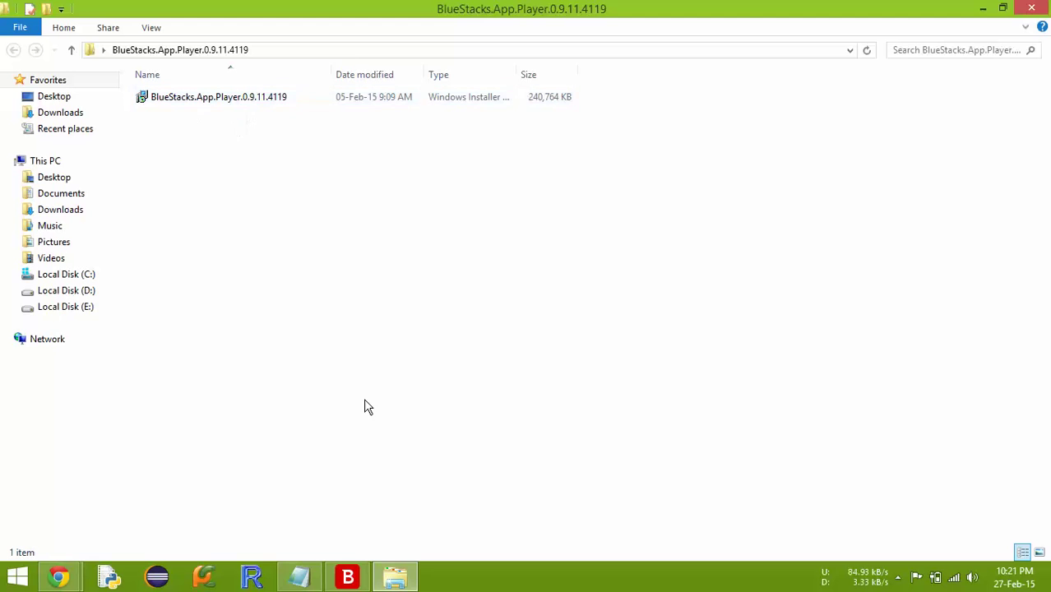
Launch the installation of the BlueStacks.App.Player.0.9.11.4119 package
click(299, 579)
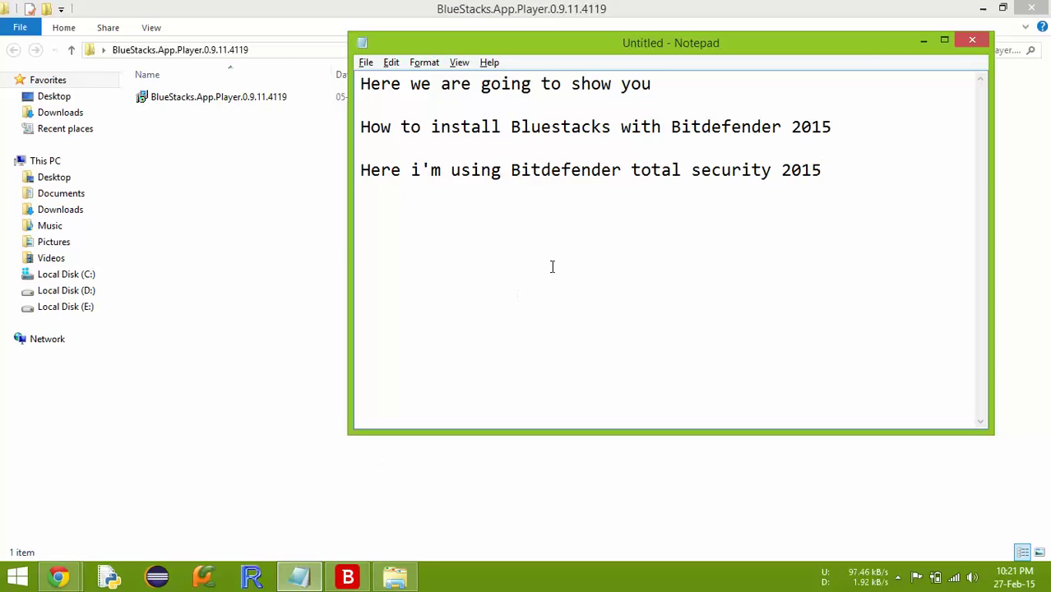
click(293, 217)
click(226, 100)
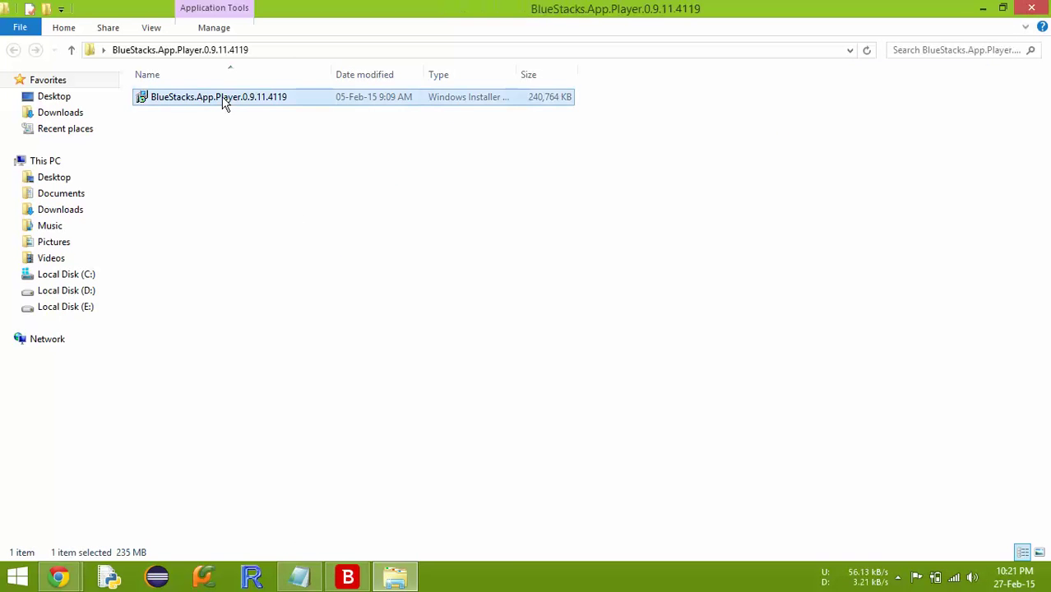
right_click(222, 97)
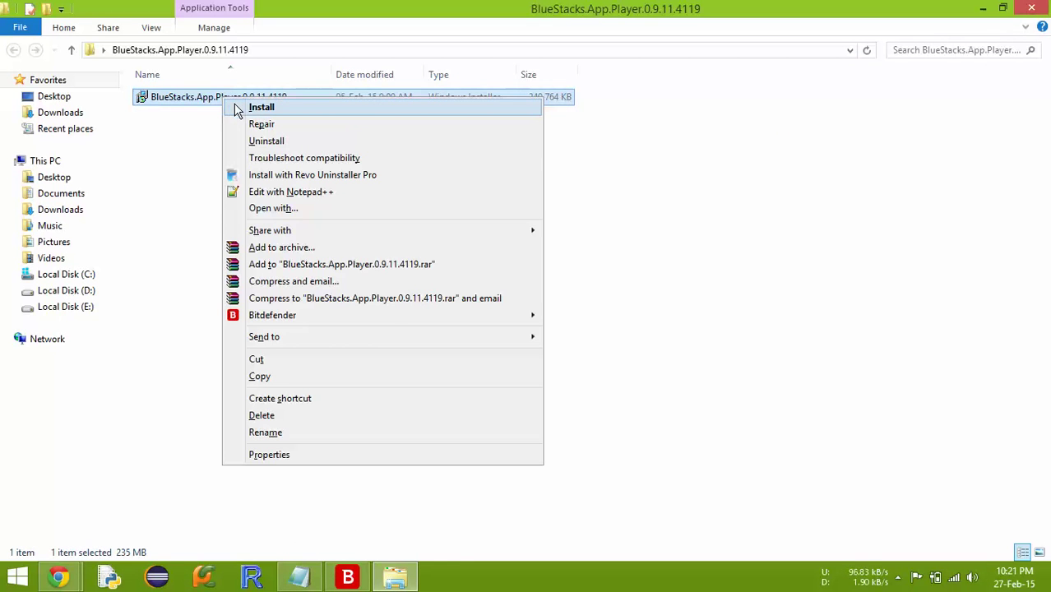
click(236, 107)
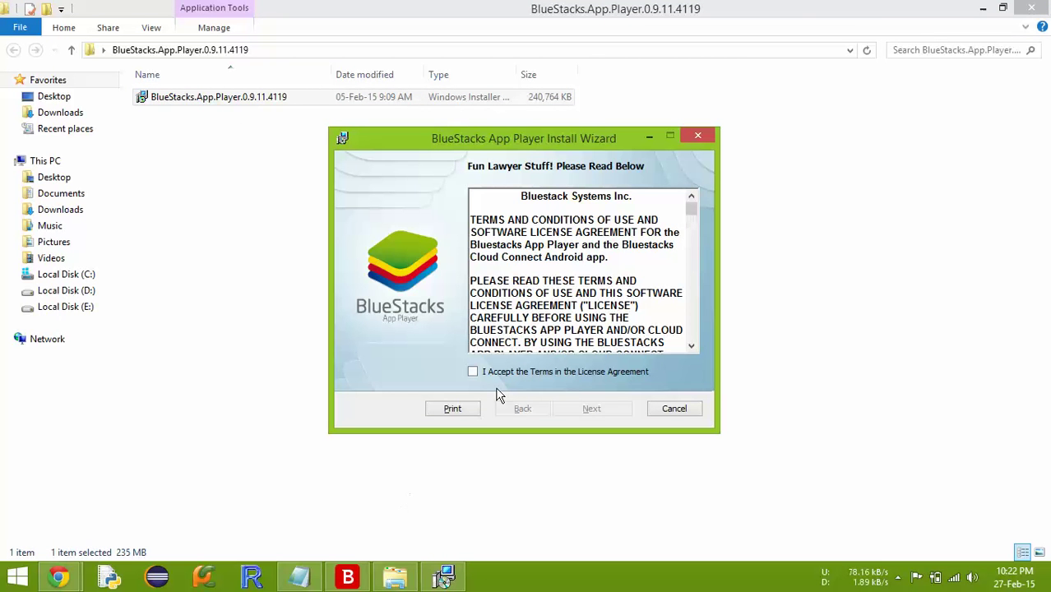
Accept the license agreement and start installing with App store access and App Notifications enabled
click(476, 374)
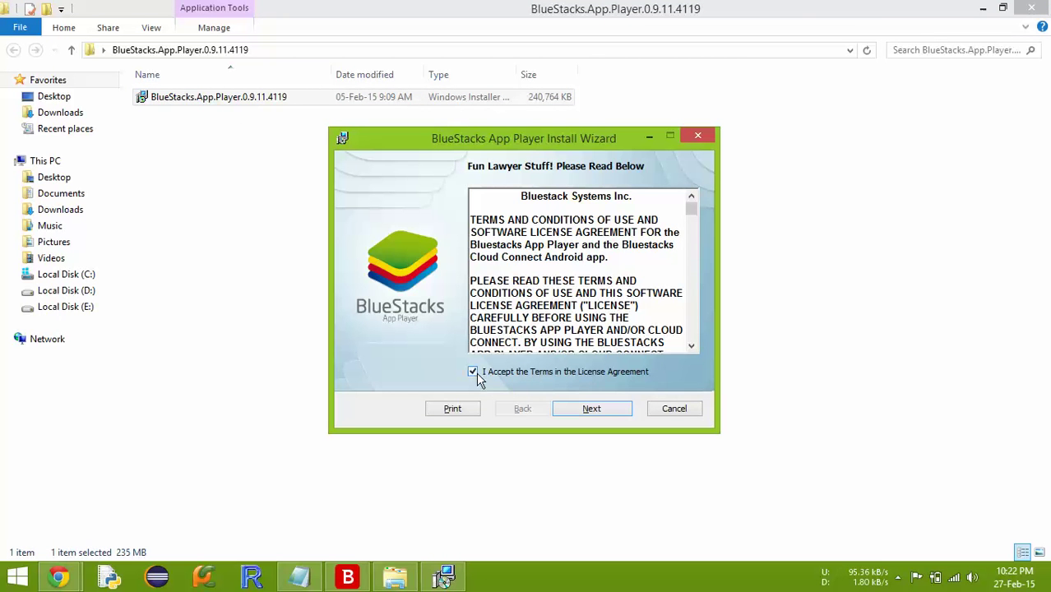
click(574, 403)
click(593, 408)
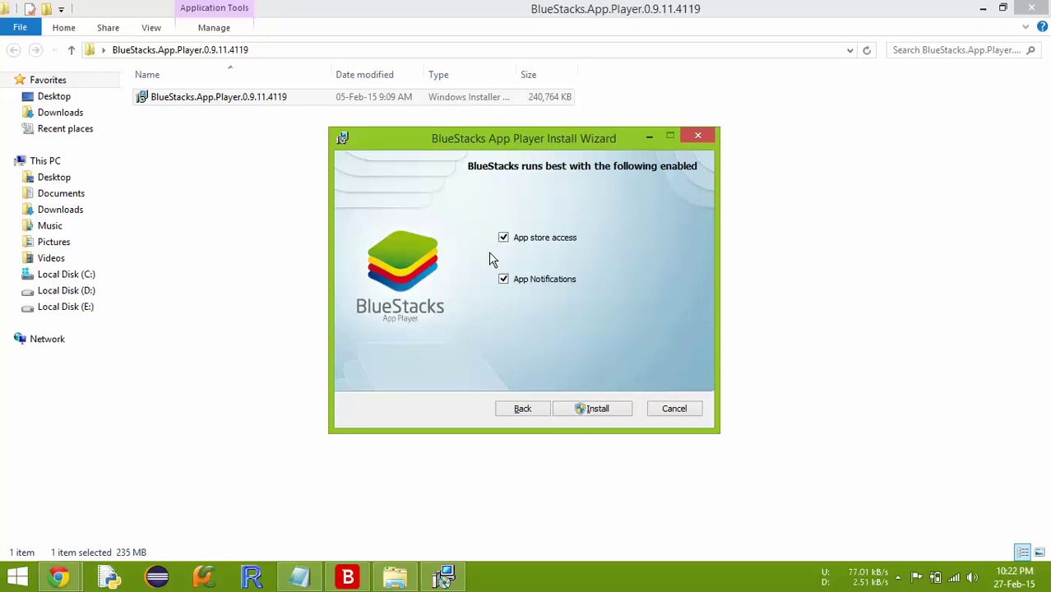
click(592, 409)
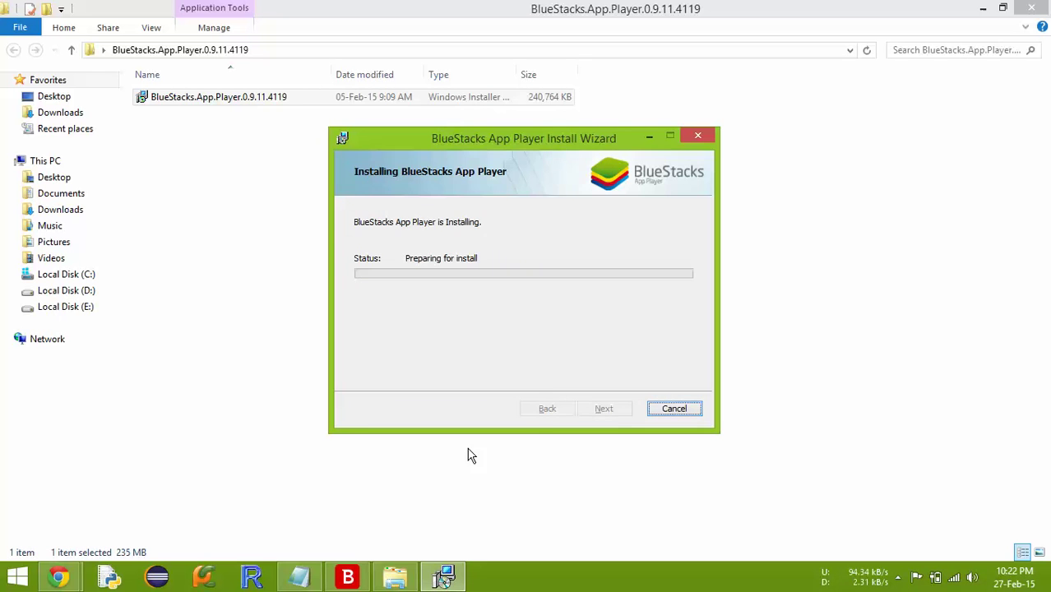
Add the line "Here i'm installing Bluestacks App player" below the existing text in the Notepad note
click(298, 576)
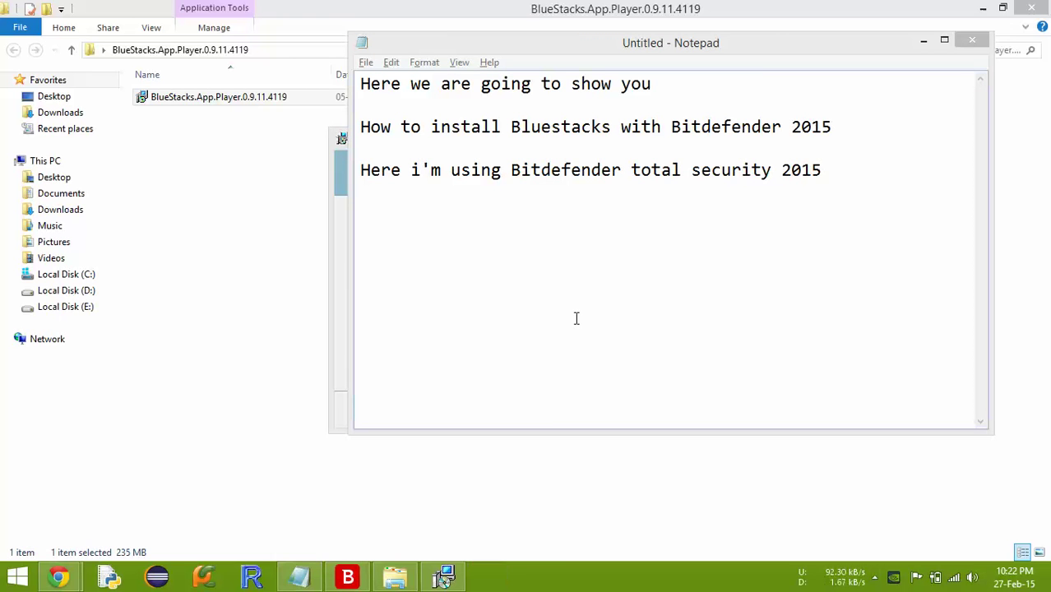
click(842, 195)
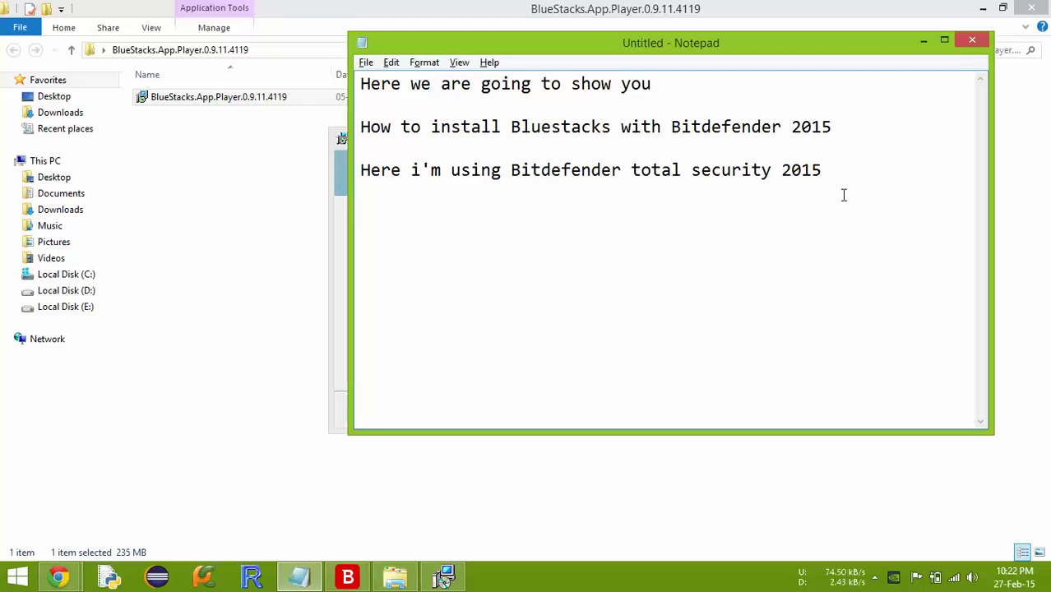
key(Return)
key(Return)
text(Here i'm insta)
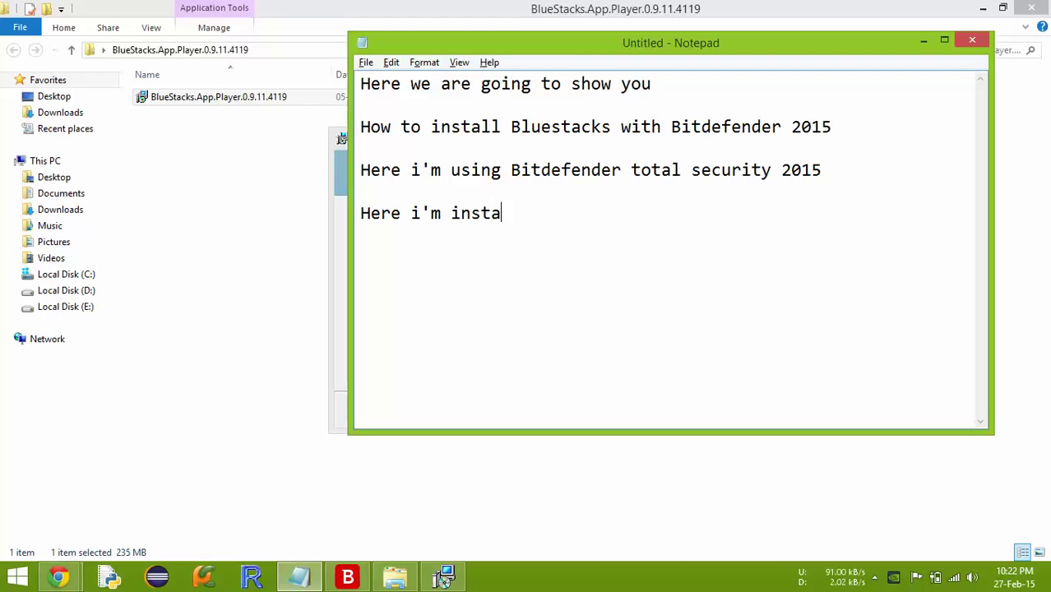
text(llaing)
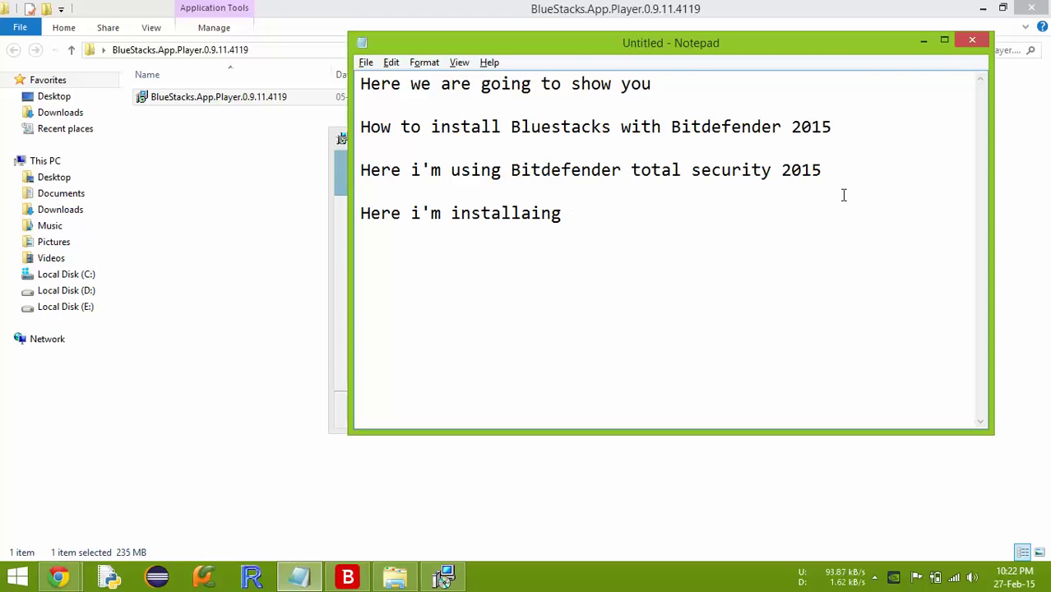
key(Delete)
text(Bluestacks )
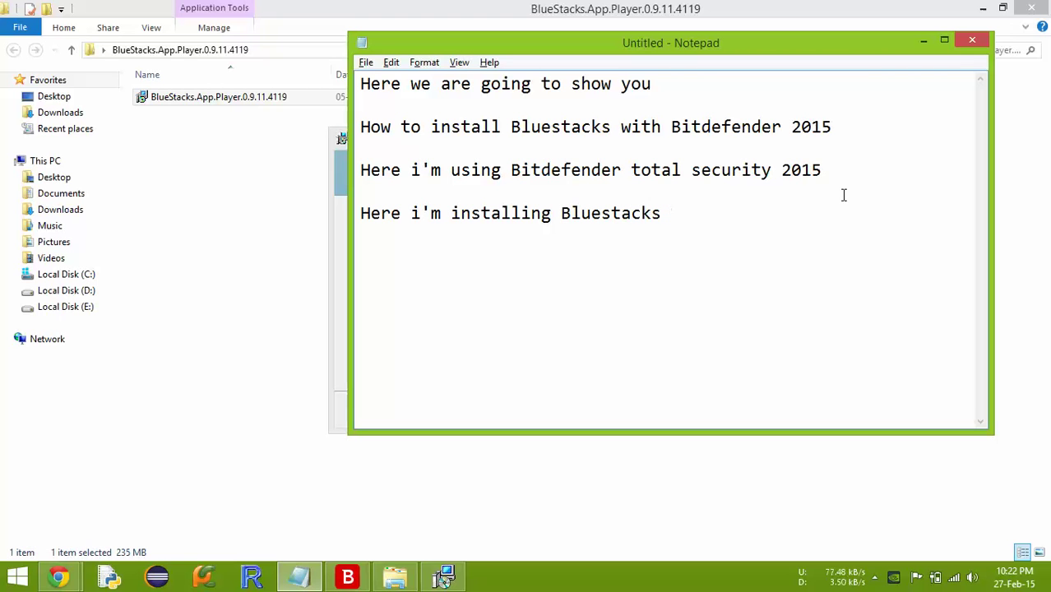
text(App player)
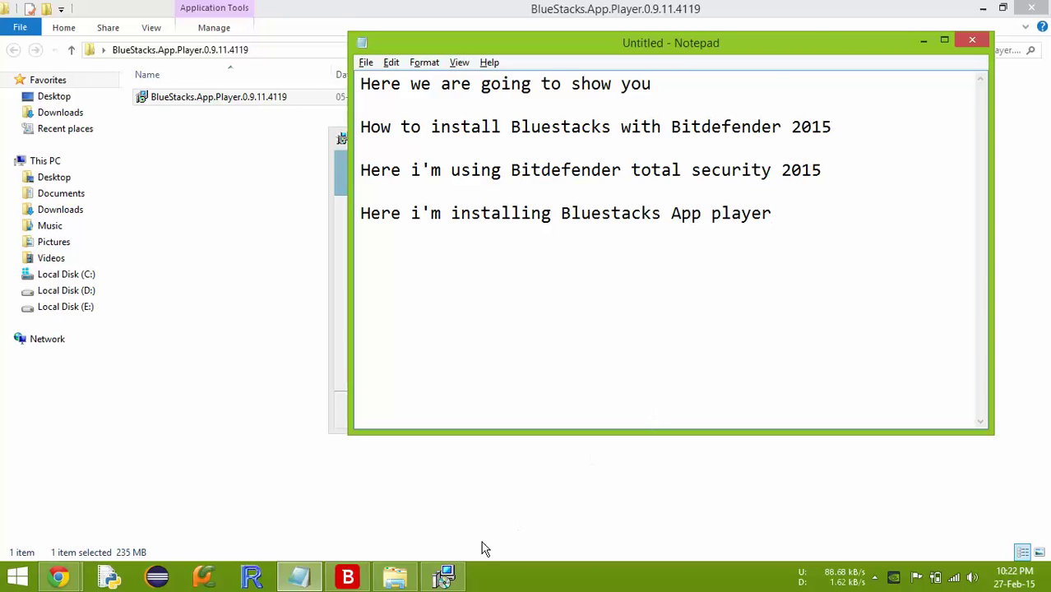
Bring the BlueStacks install wizard to the front, reposition it and minimize the installer's folder window
click(444, 576)
drag(484, 139, 448, 105)
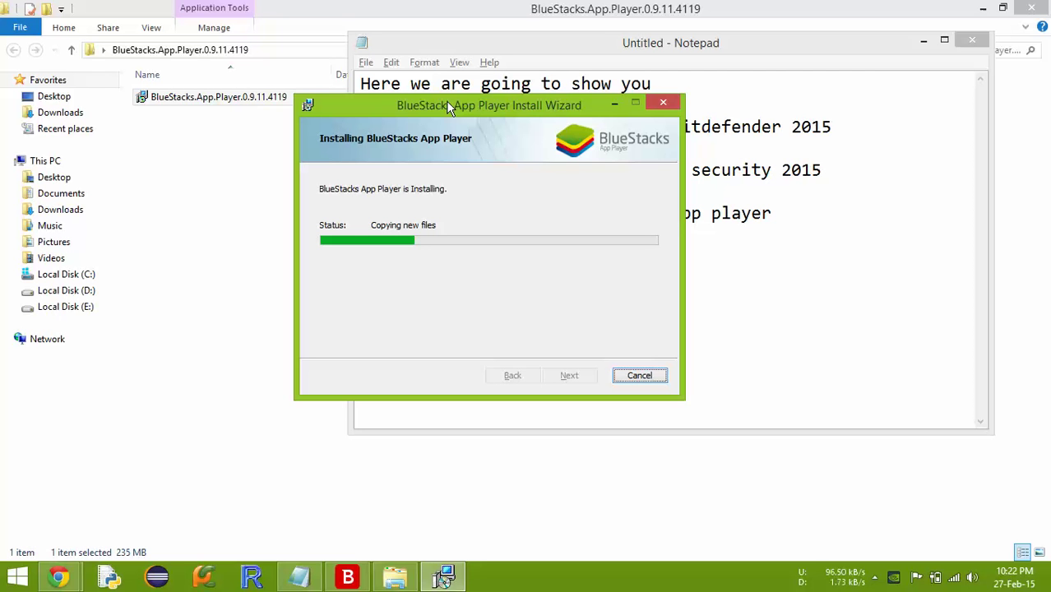
click(983, 8)
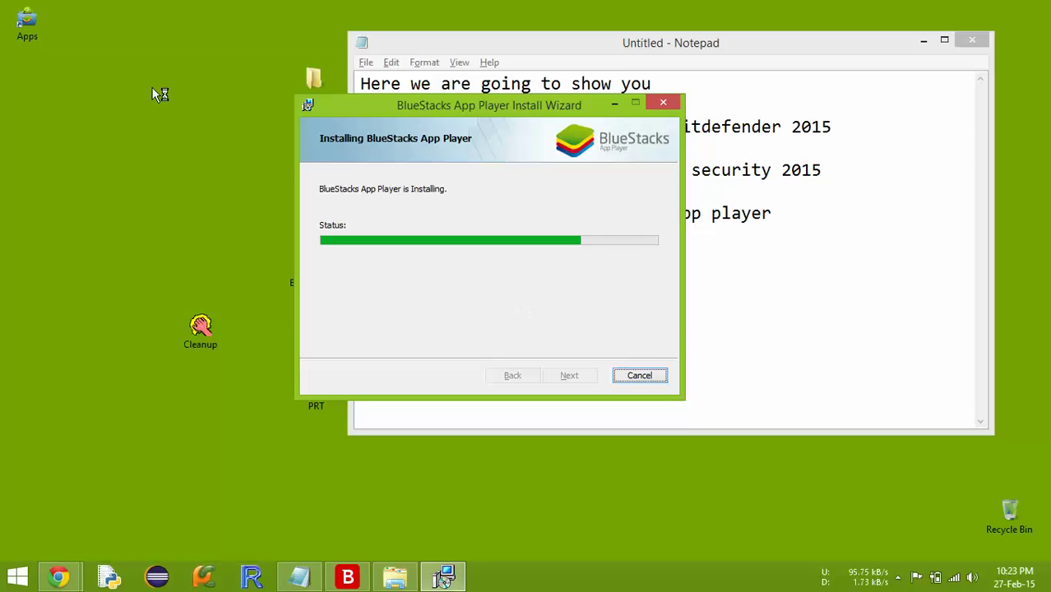
Move the new Apps and Start BlueStacks shortcuts to the free desktop area above the Cleanup icon
drag(38, 38, 181, 171)
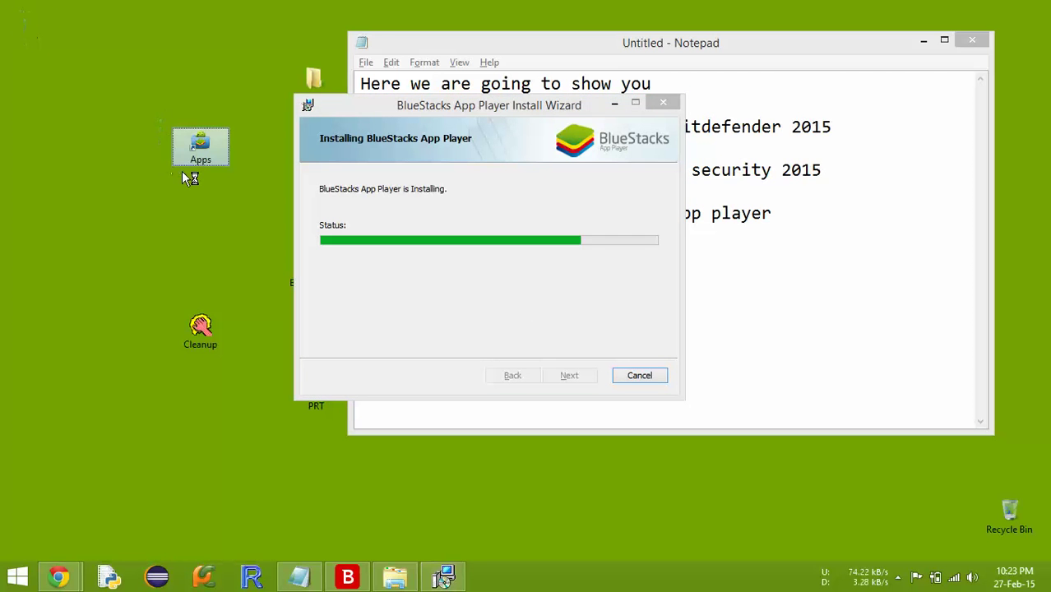
drag(50, 51, 144, 221)
click(140, 286)
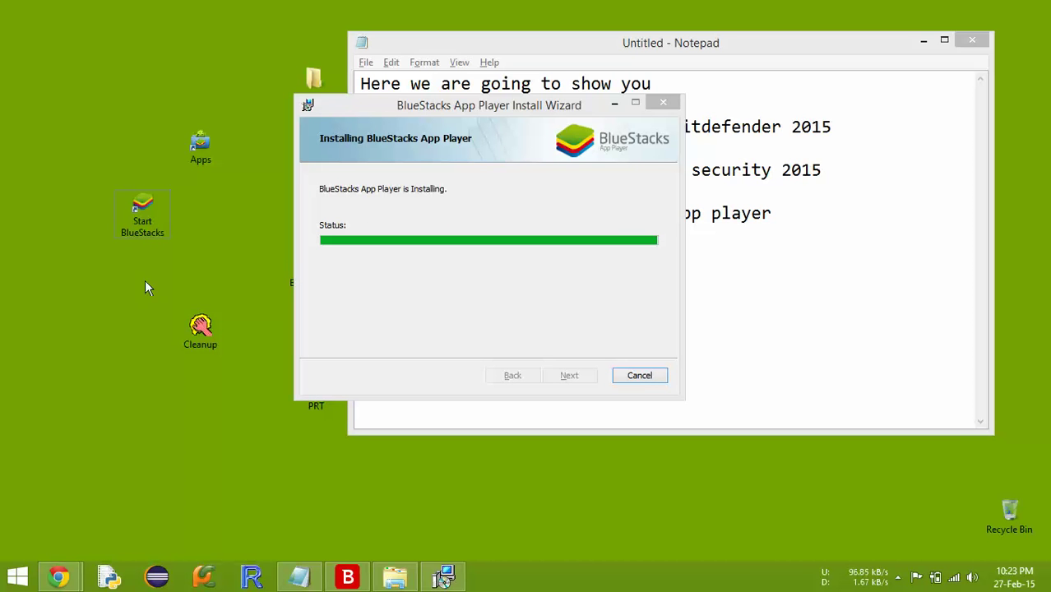
click(403, 305)
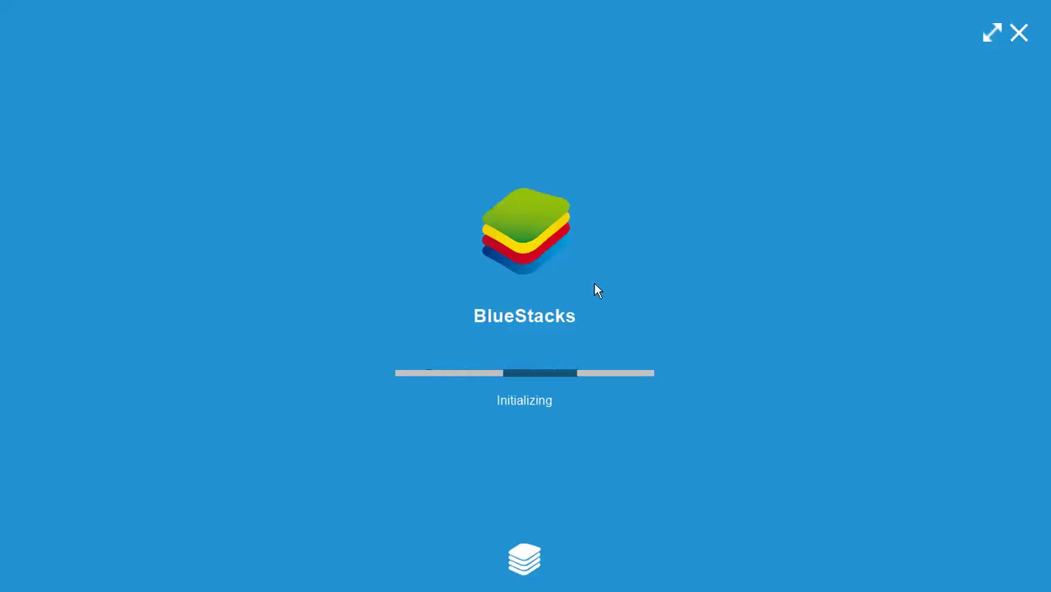
Switch BlueStacks from full screen to a window and finish the install wizard
click(991, 35)
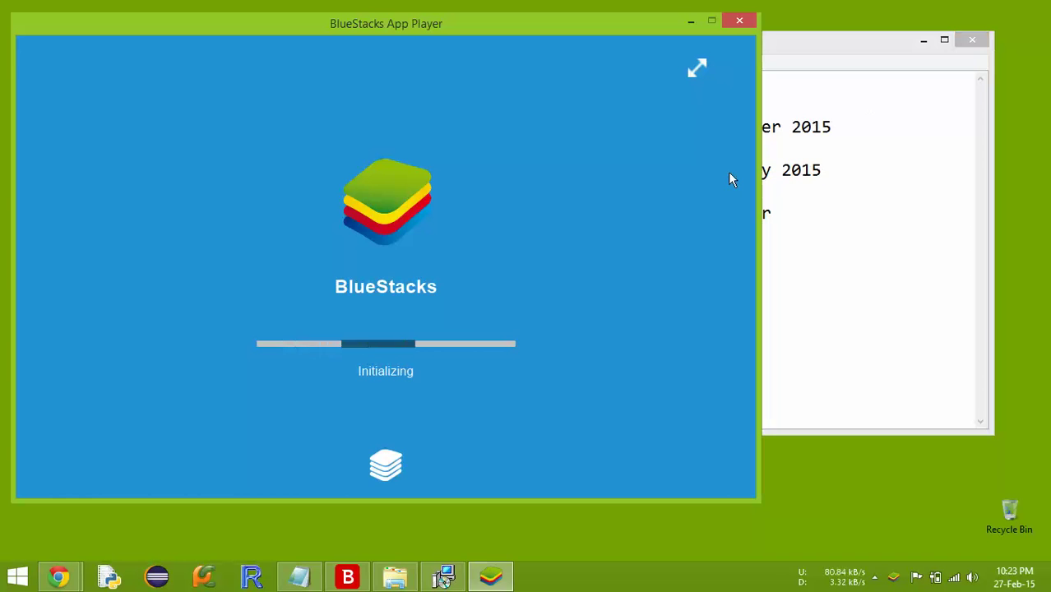
click(443, 576)
drag(434, 110, 623, 139)
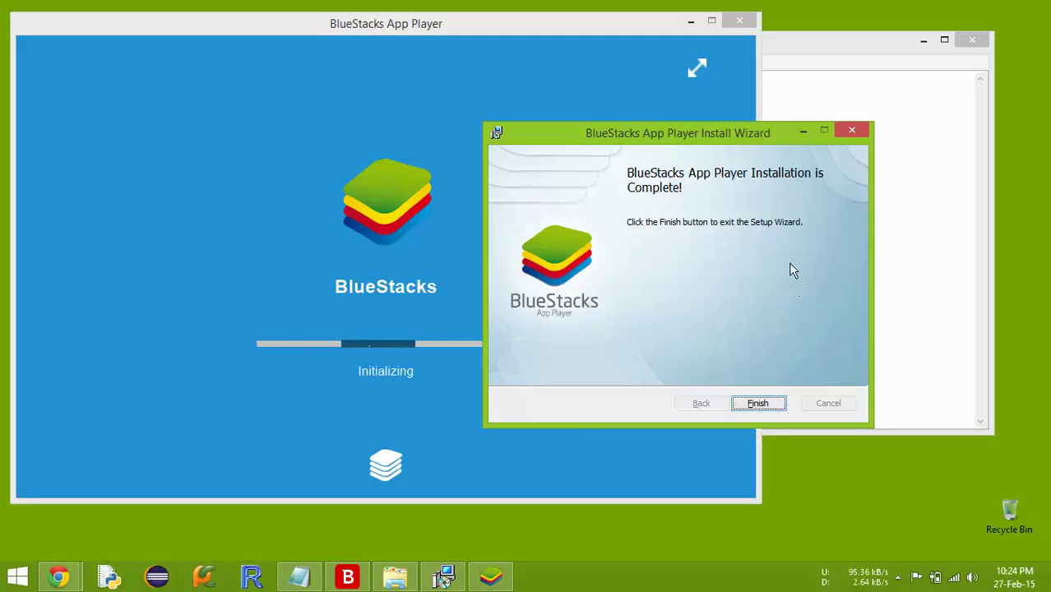
click(758, 403)
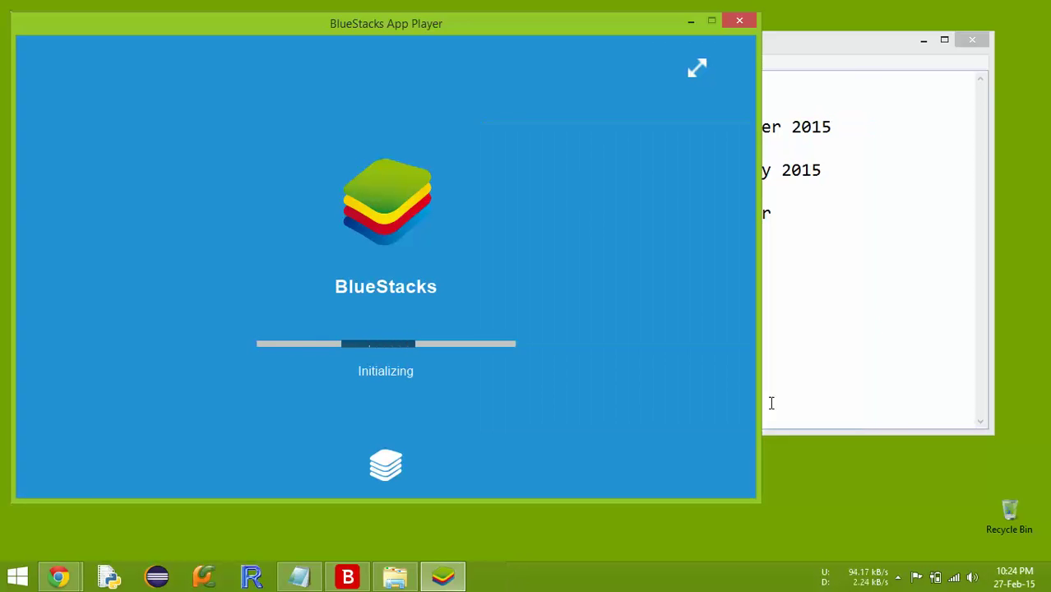
Add the line "Now we sucessfully installed Blustacks without any issue" to the Notepad note, moving its window off the BlueStacks window
click(770, 402)
text(Now we sucessf)
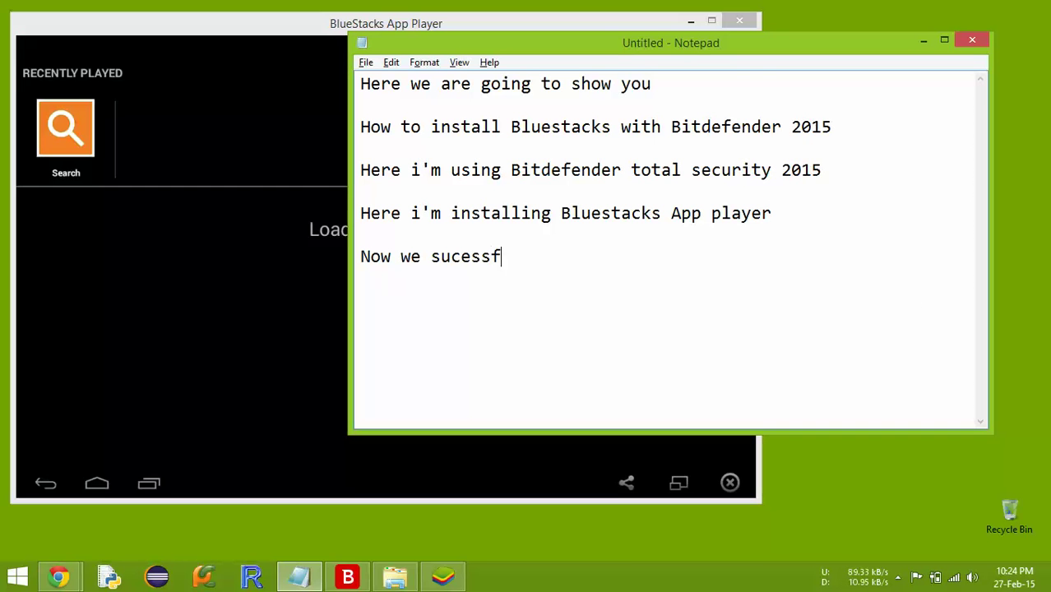
text(ully inst)
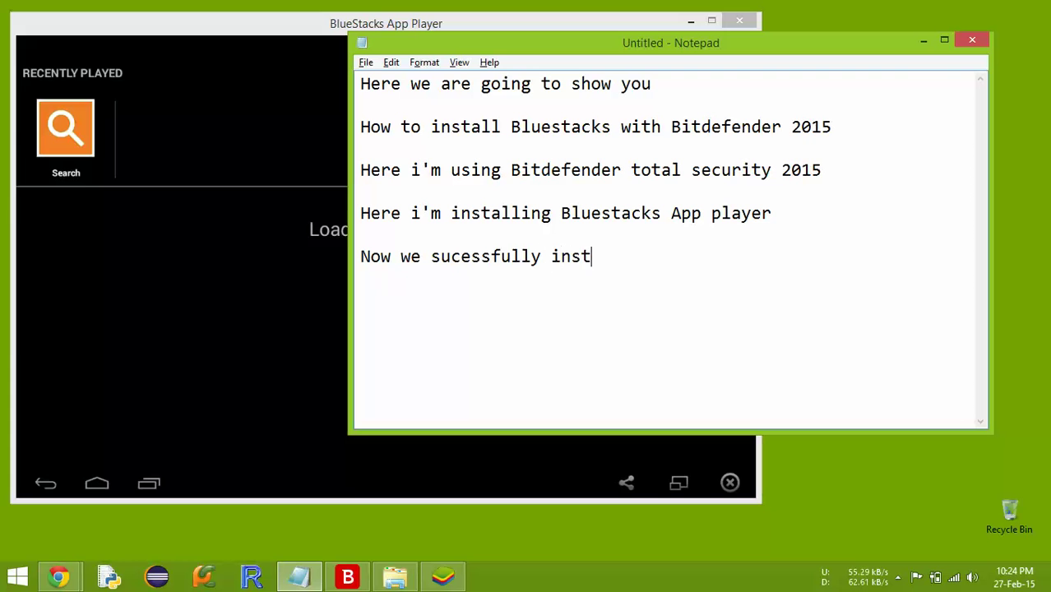
text(alled Blustacks)
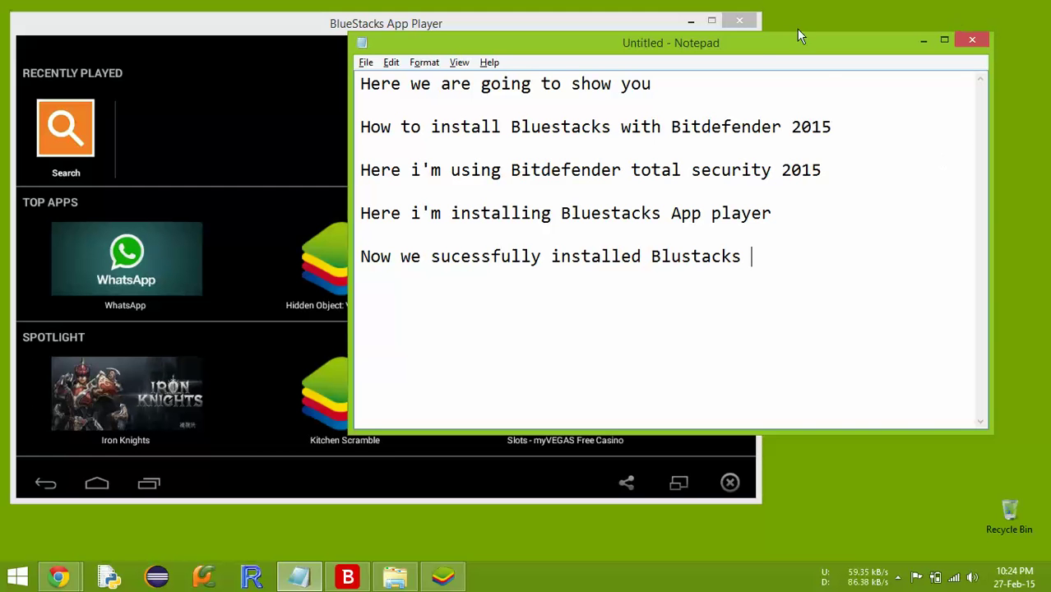
drag(754, 42, 884, 87)
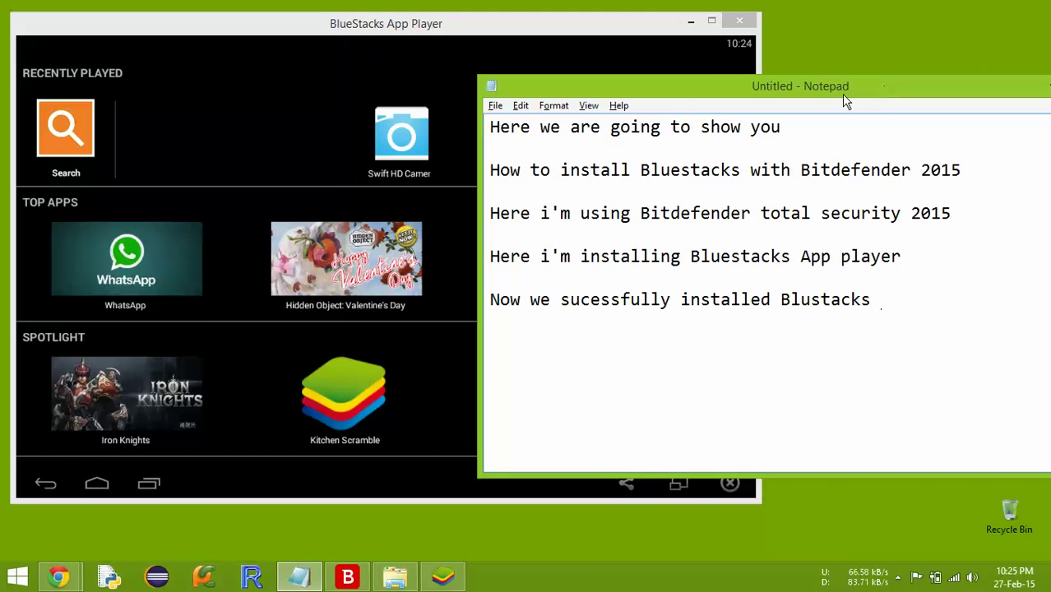
text(witho)
text(ut)
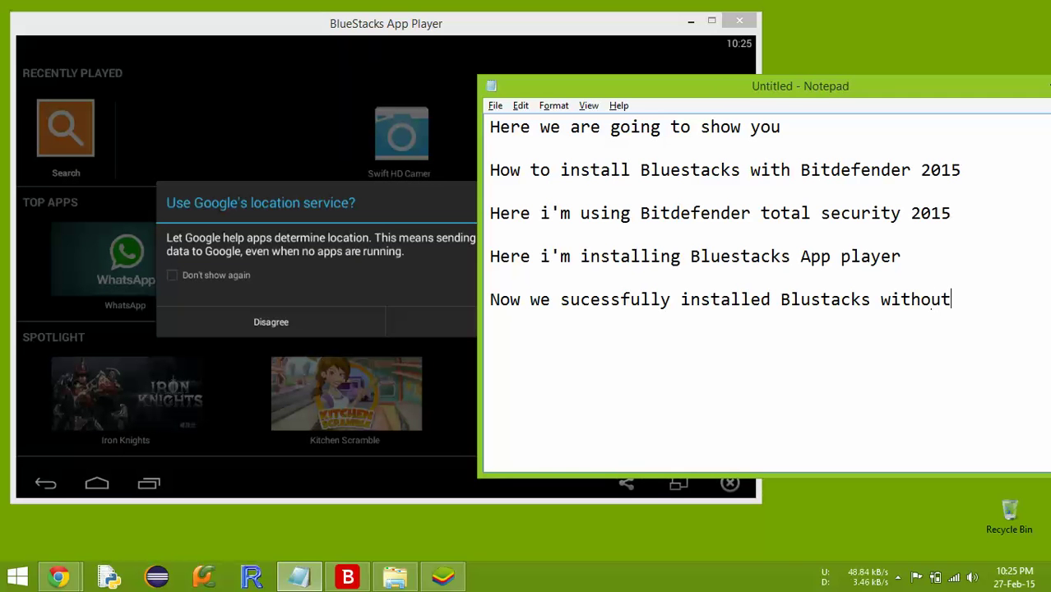
text( any issue)
key(Return)
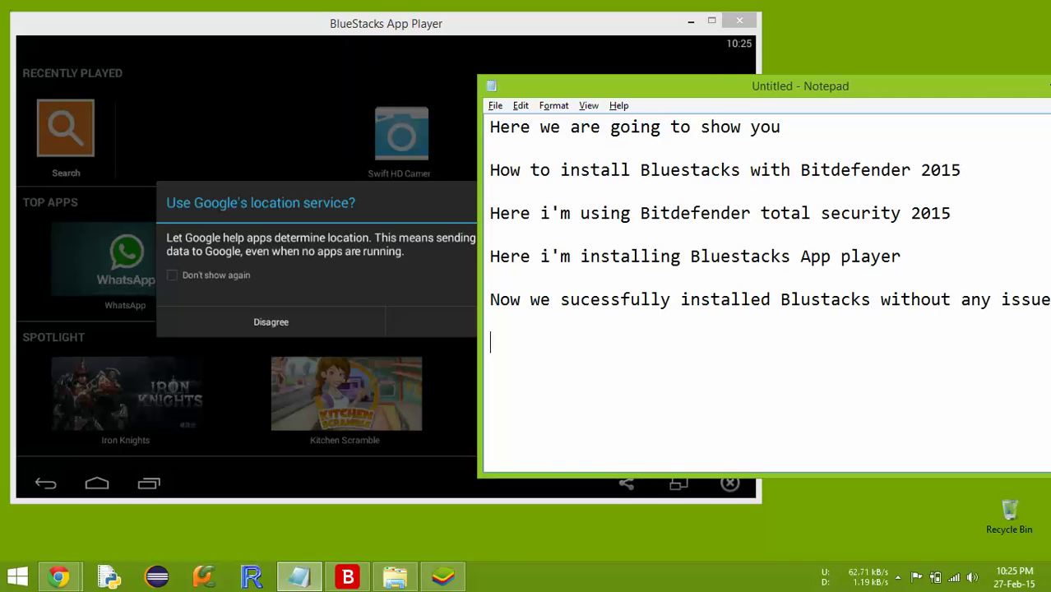
In BlueStacks, agree to Google's location service with "Don't show again" ticked, and decline turning location back on for Google apps
click(397, 194)
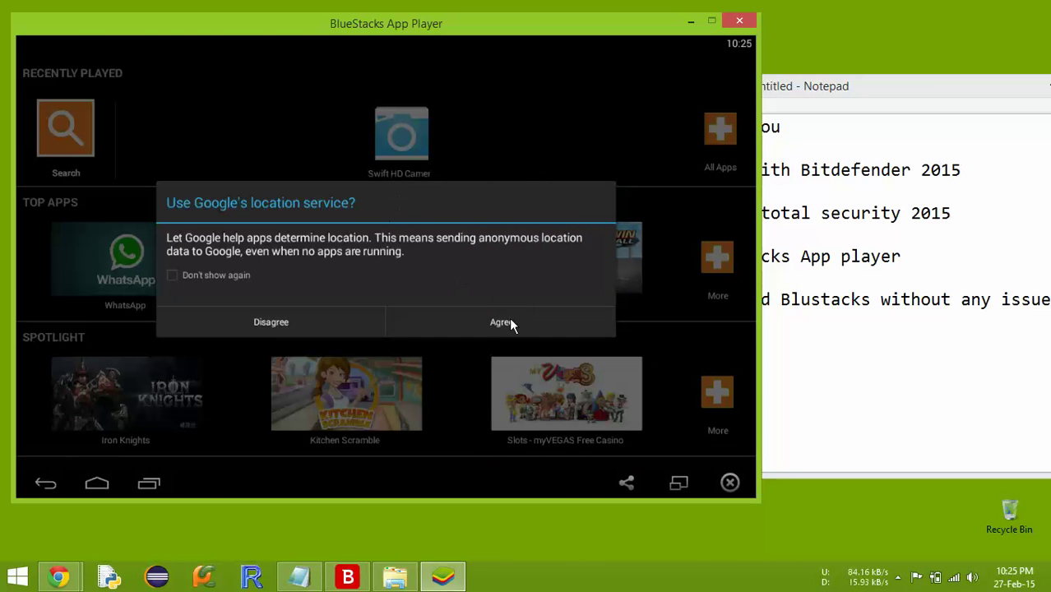
click(172, 274)
click(486, 327)
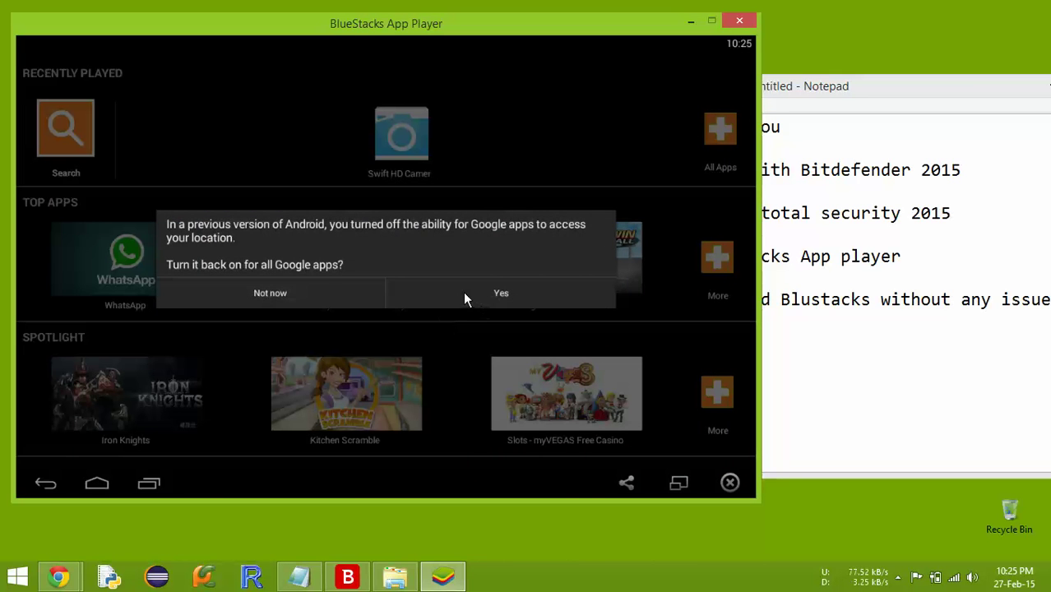
click(315, 293)
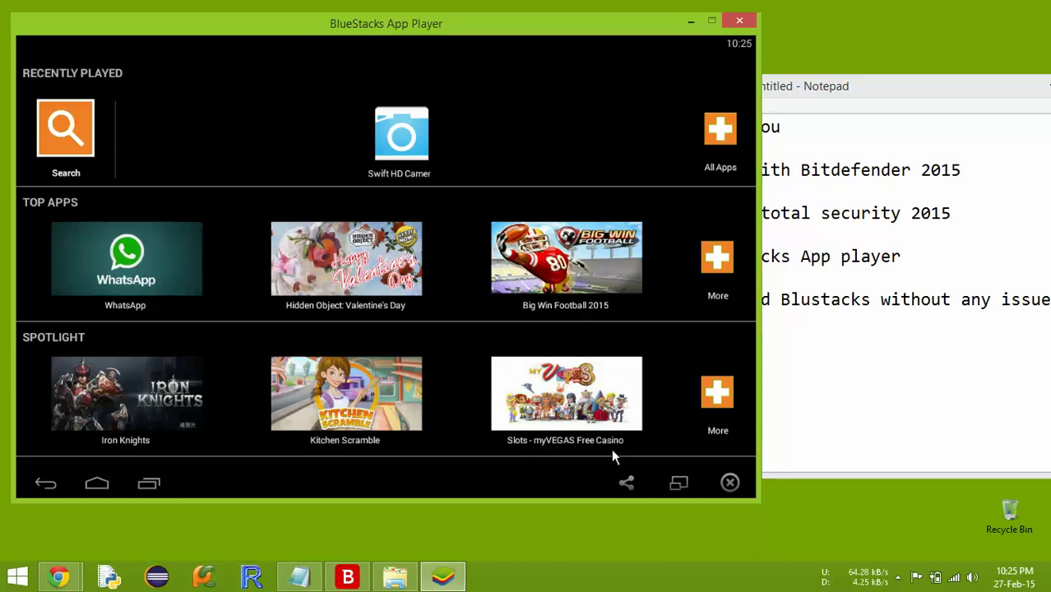
Open Iron Knights from Spotlight and continue the one-time setup to the sign-in form for an existing Google account
click(124, 405)
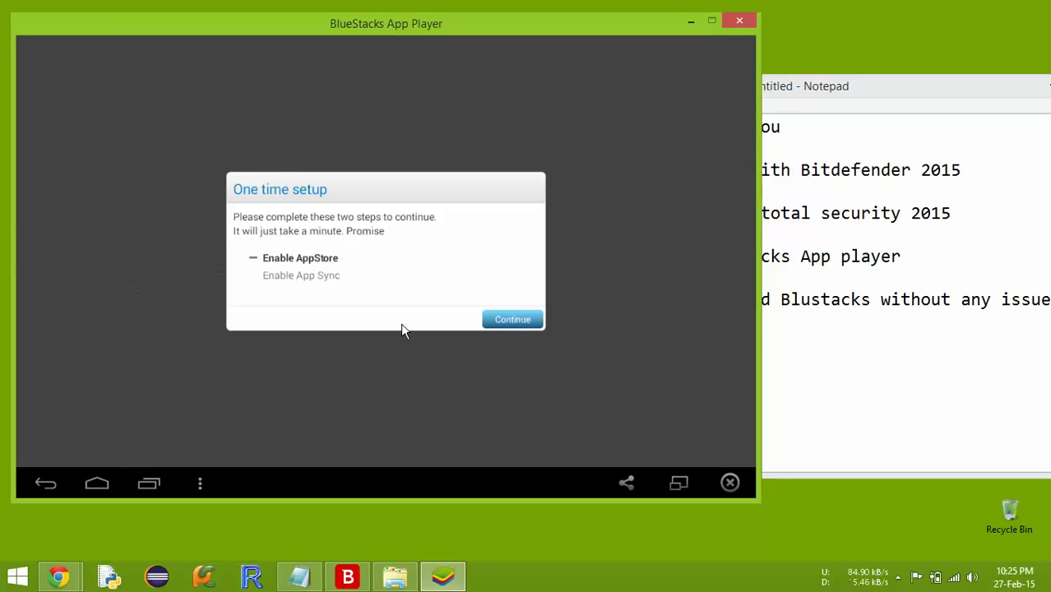
click(527, 326)
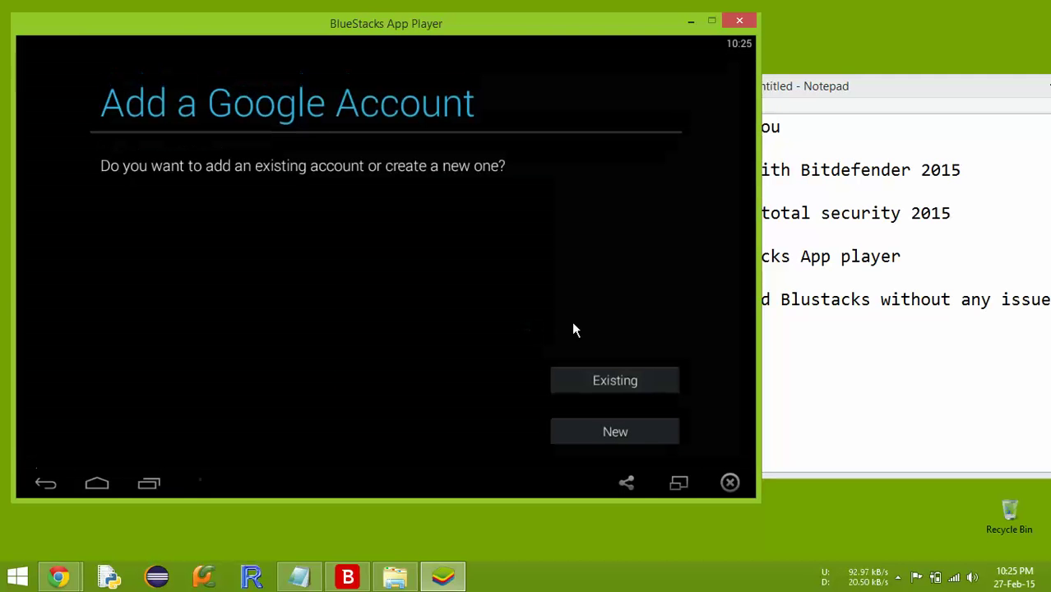
click(573, 382)
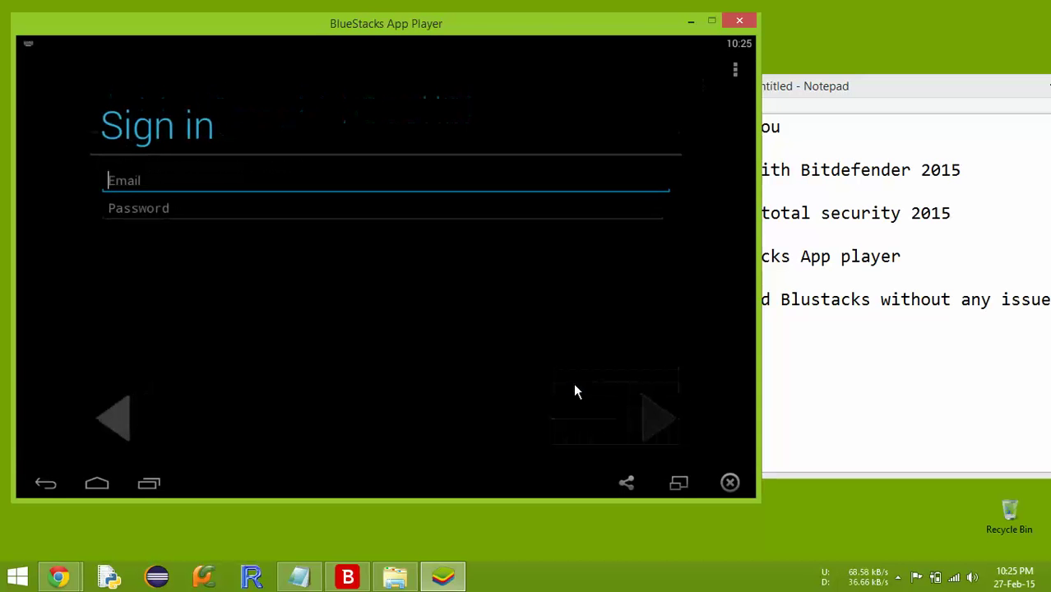
Back out of the Google account sign-in without entering credentials and return to the BlueStacks home screen
click(736, 69)
click(355, 283)
click(109, 419)
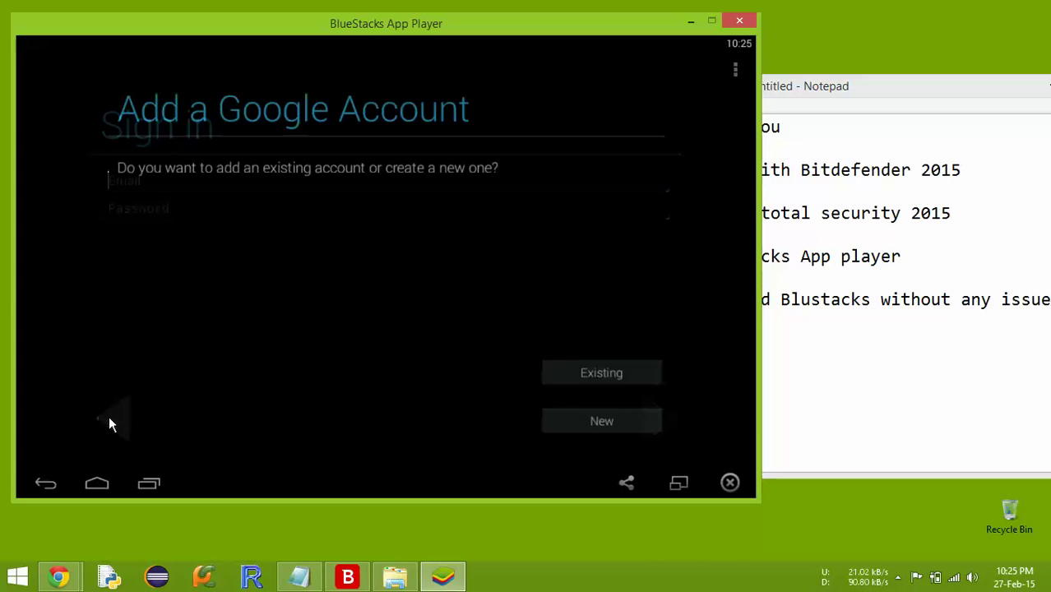
click(100, 487)
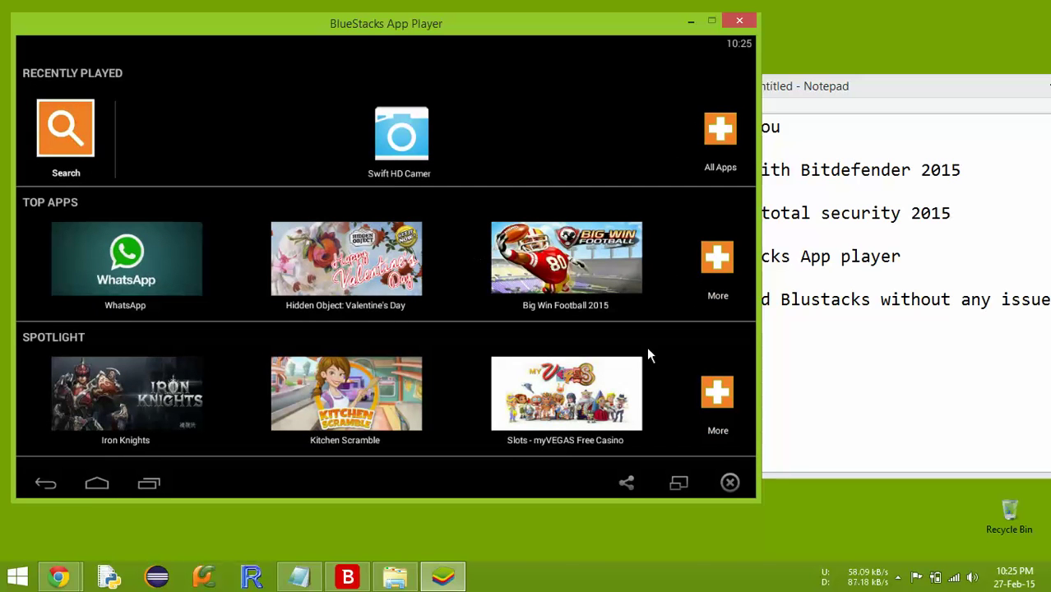
Show the full Spotlight list, open Iron Knights from it, and return to the home screen
click(709, 399)
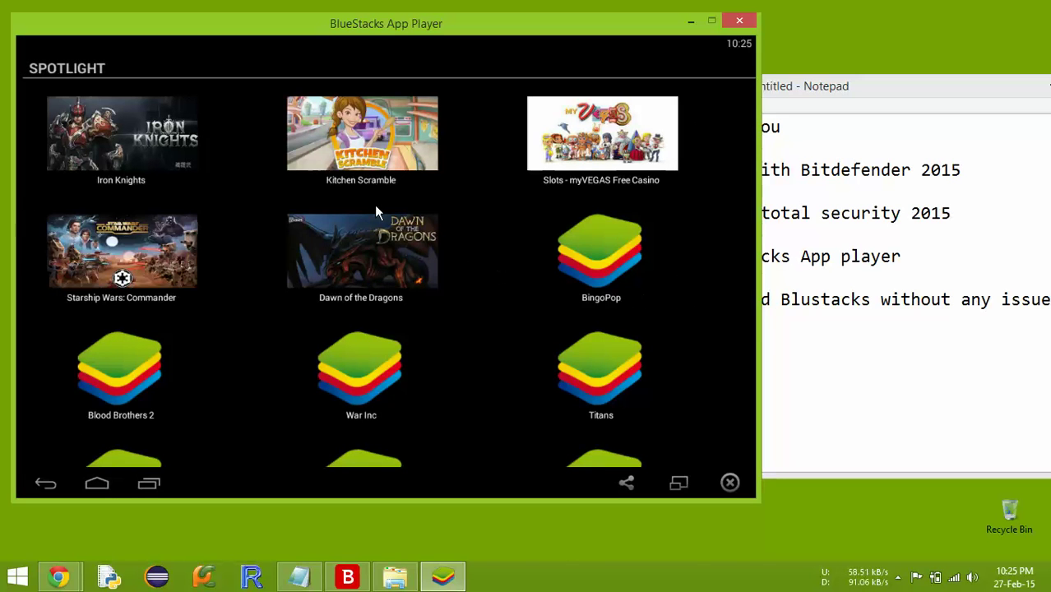
click(133, 143)
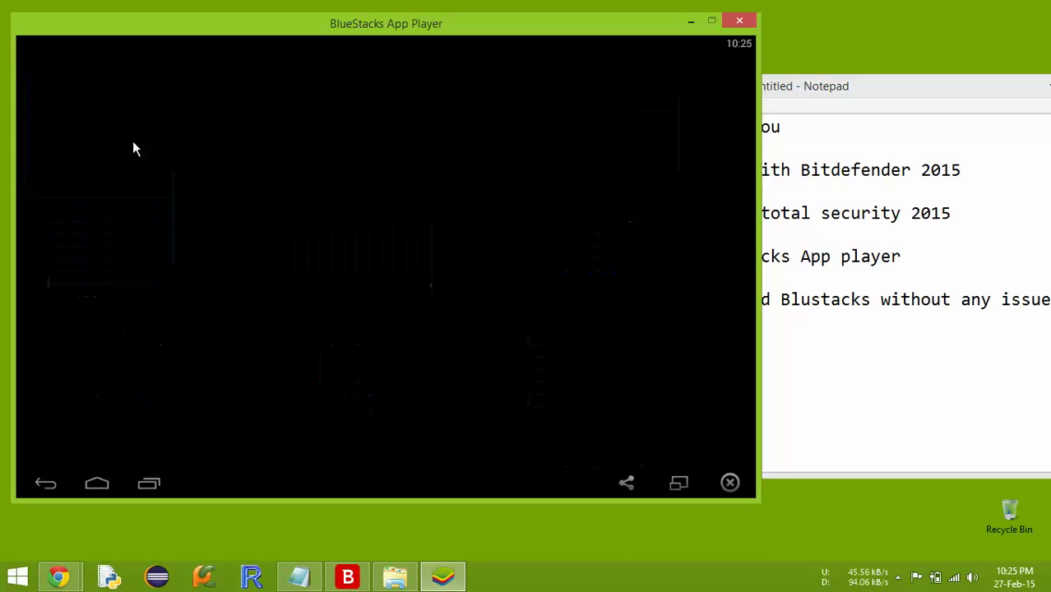
click(98, 483)
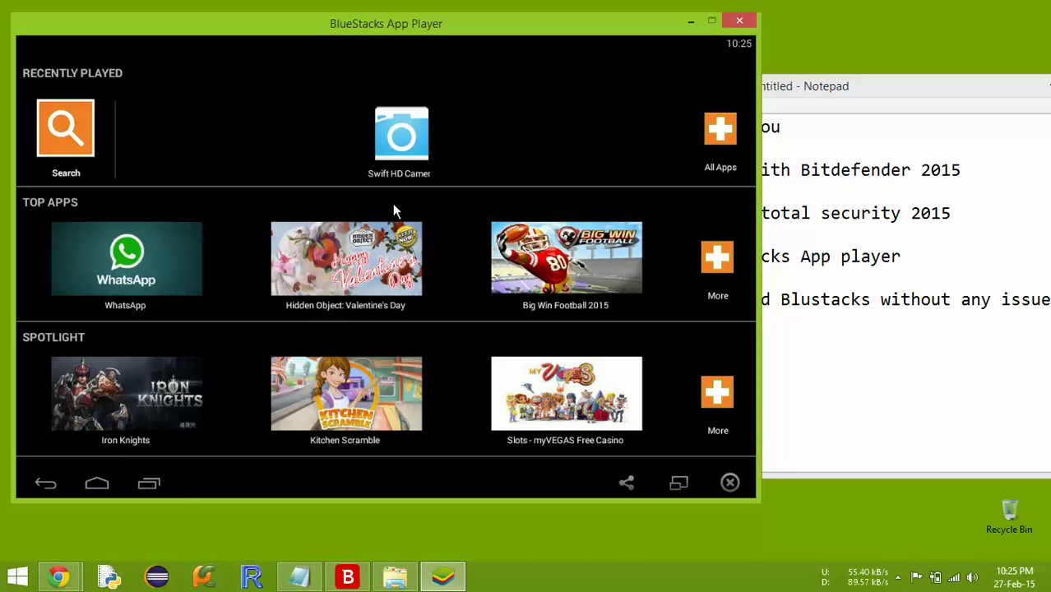
View the recent apps overview, dismiss it, and reveal the notification shade over the home screen
click(152, 484)
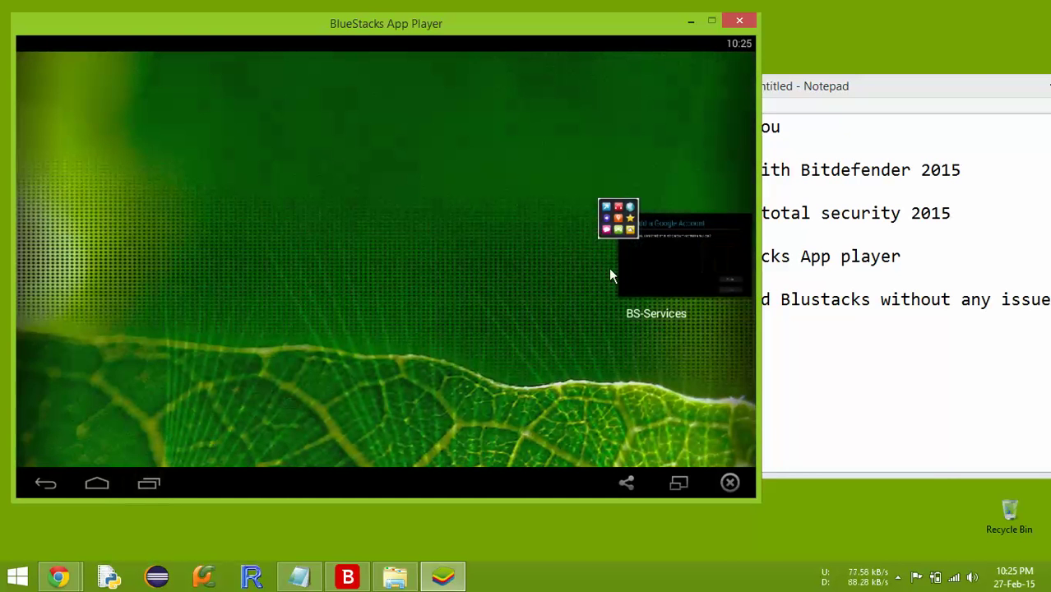
click(669, 123)
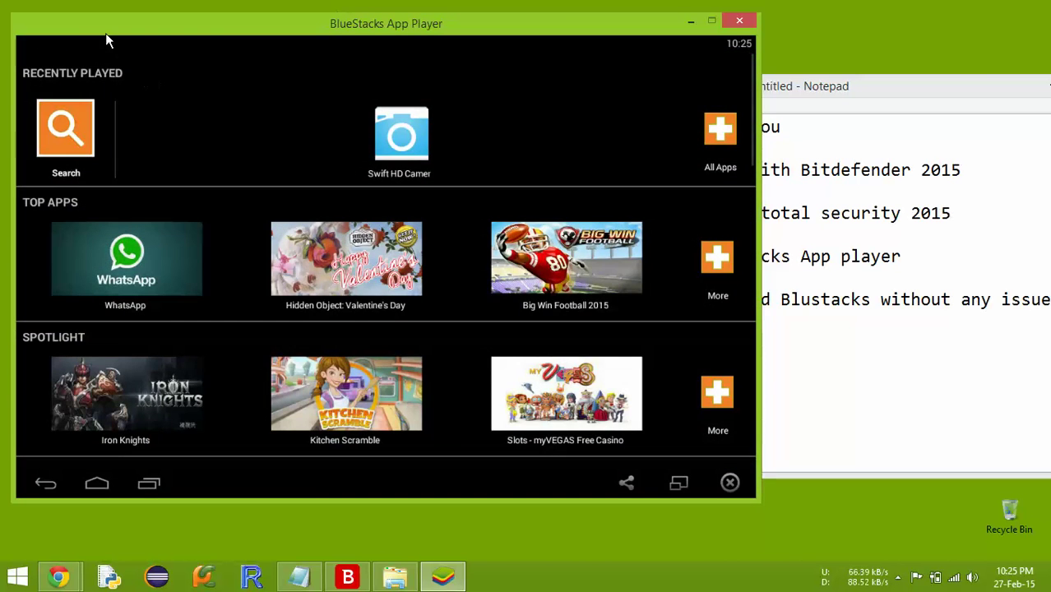
drag(105, 37, 133, 262)
drag(130, 202, 326, 209)
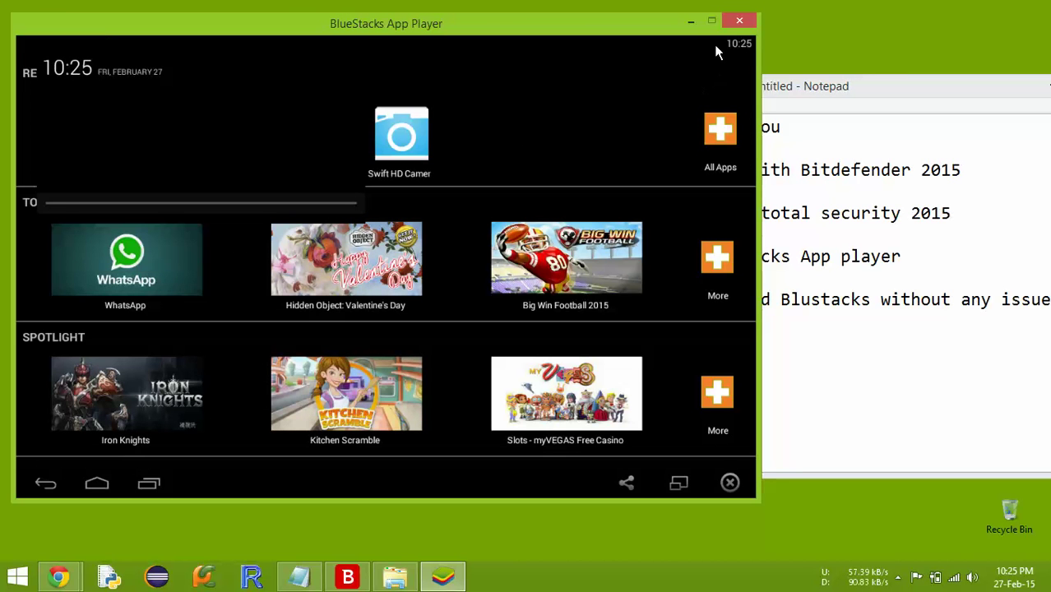
Open BlueStacks Settings from the quick settings and view the downloaded apps under Advanced Settings
drag(714, 44, 696, 79)
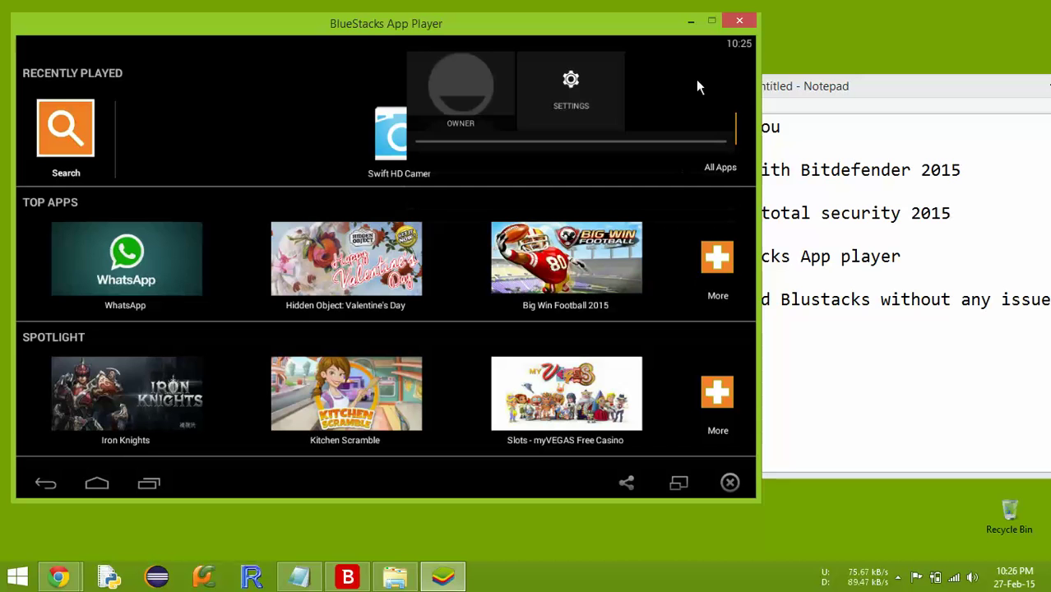
click(571, 91)
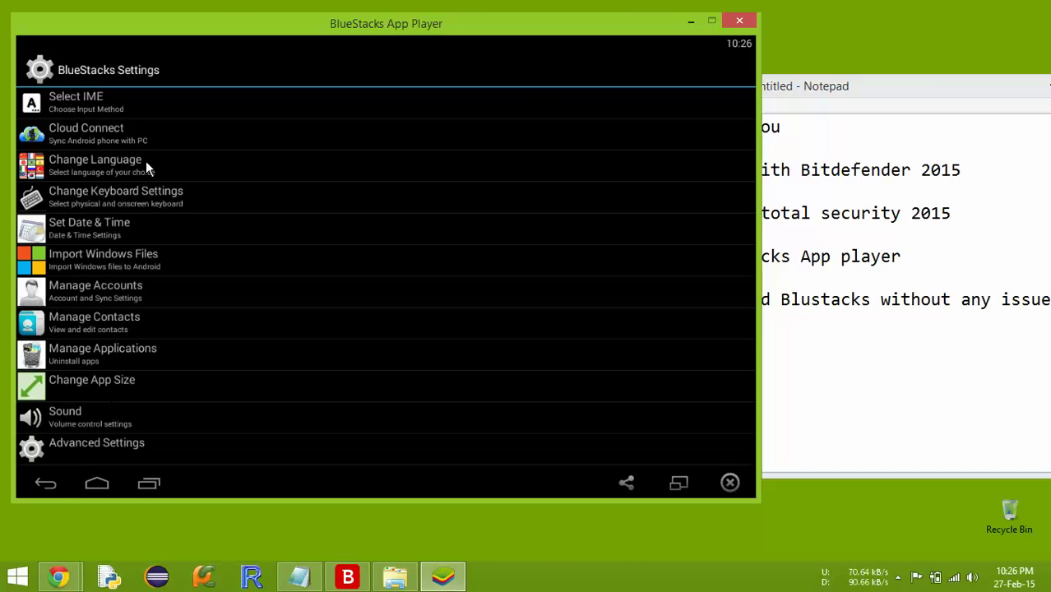
click(105, 451)
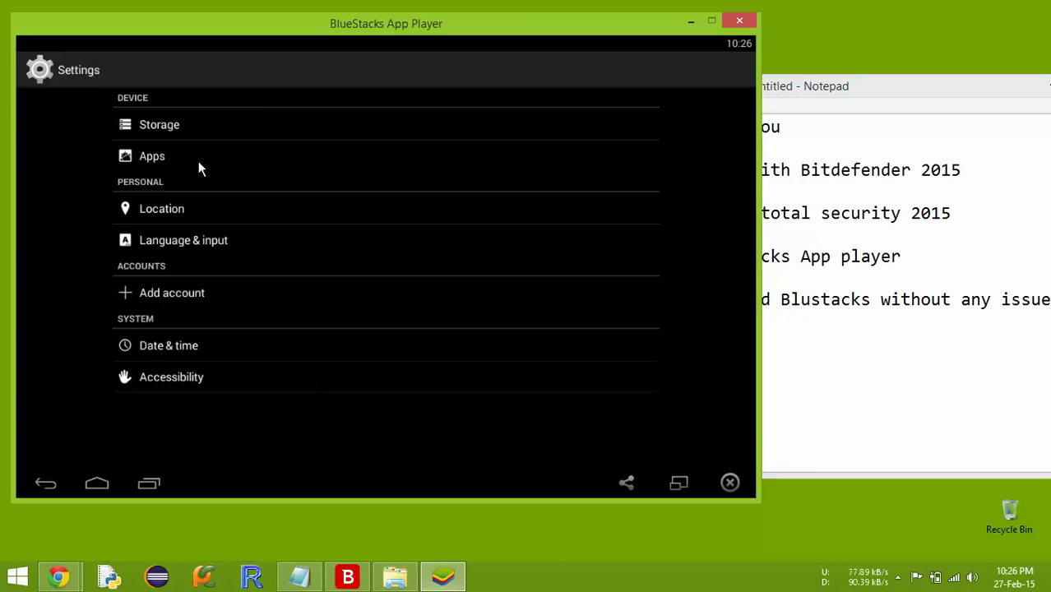
click(153, 156)
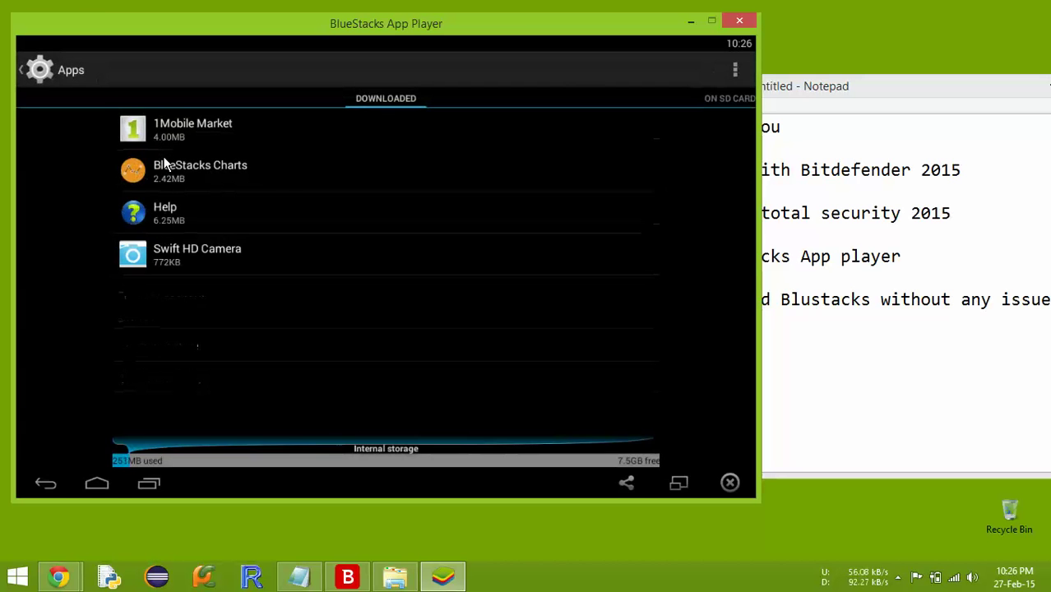
click(37, 73)
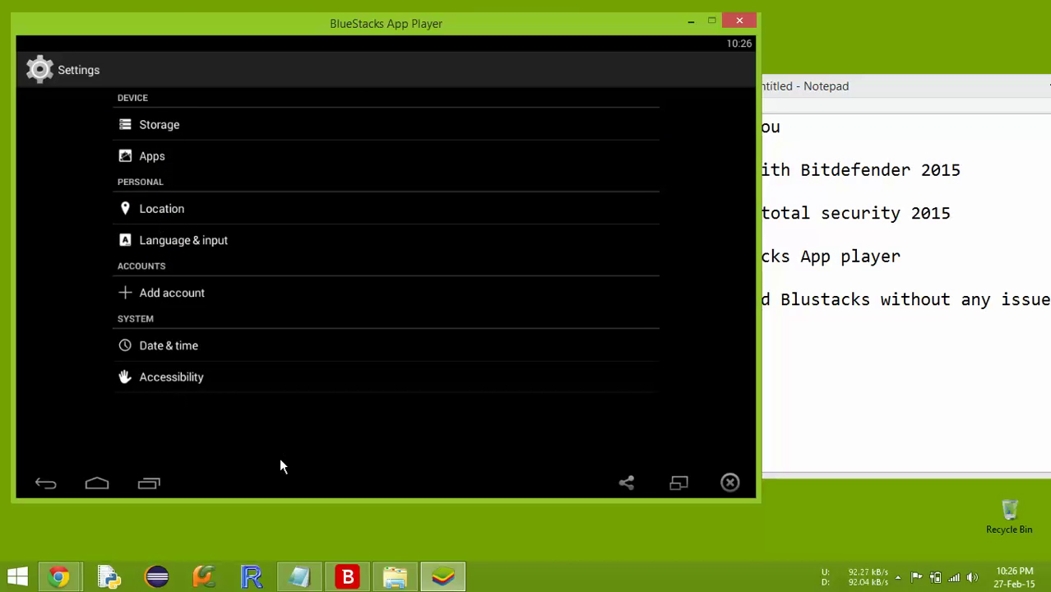
Show BlueStacks in full screen, restore its window, and go back to the main BlueStacks Settings list
click(678, 482)
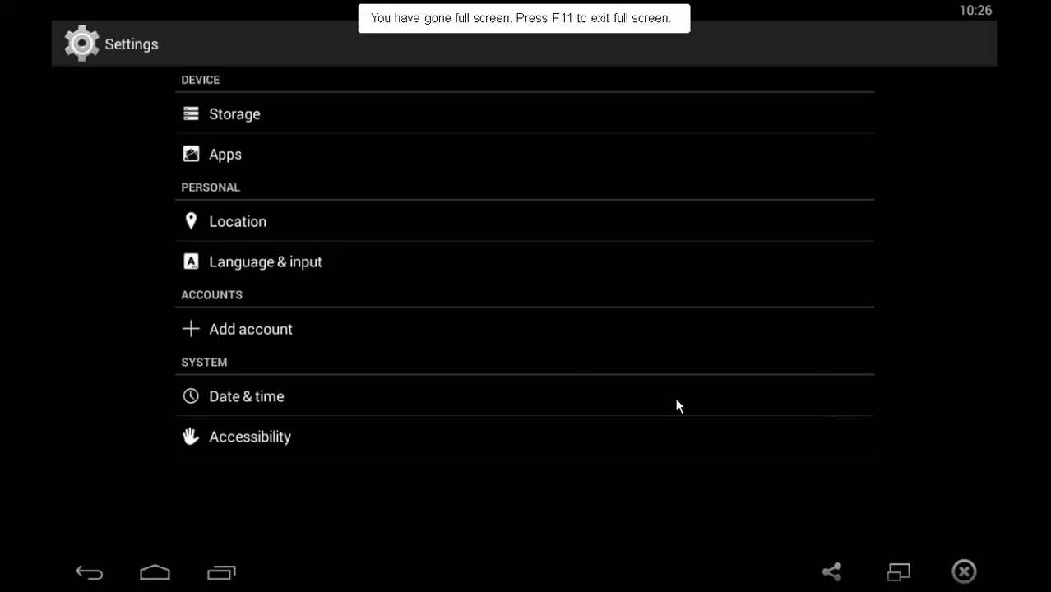
click(899, 572)
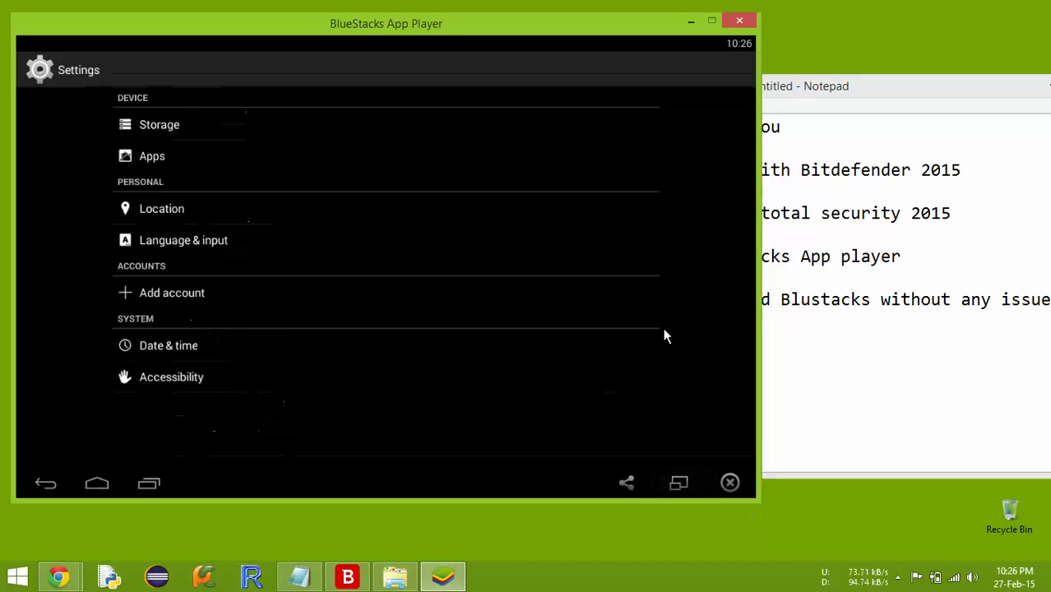
click(53, 486)
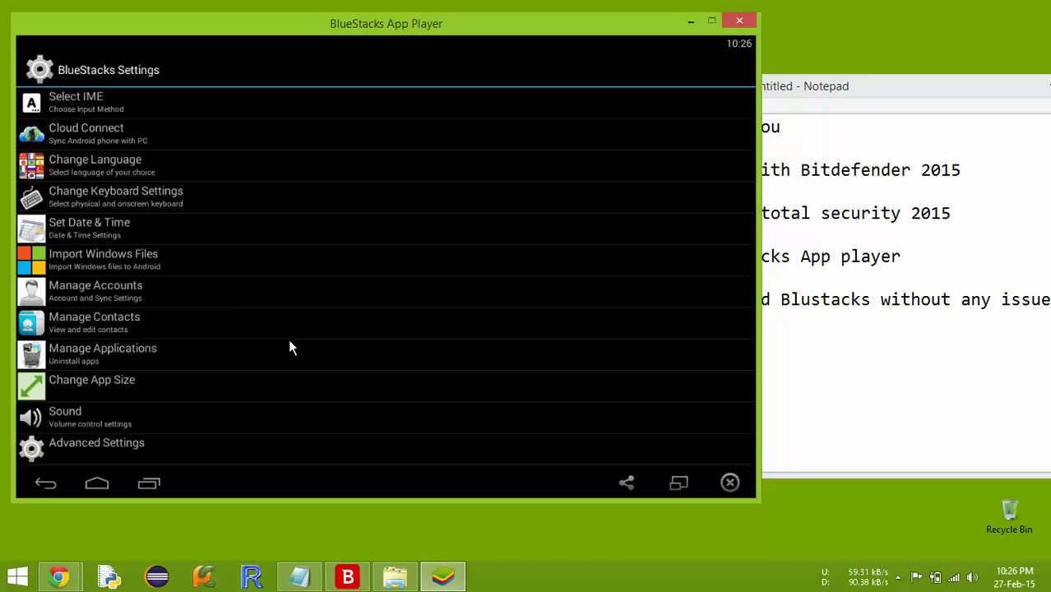
Switch to Notepad and add the closing line "Thats it" to the note, followed by blank lines
click(919, 399)
text(Thats it)
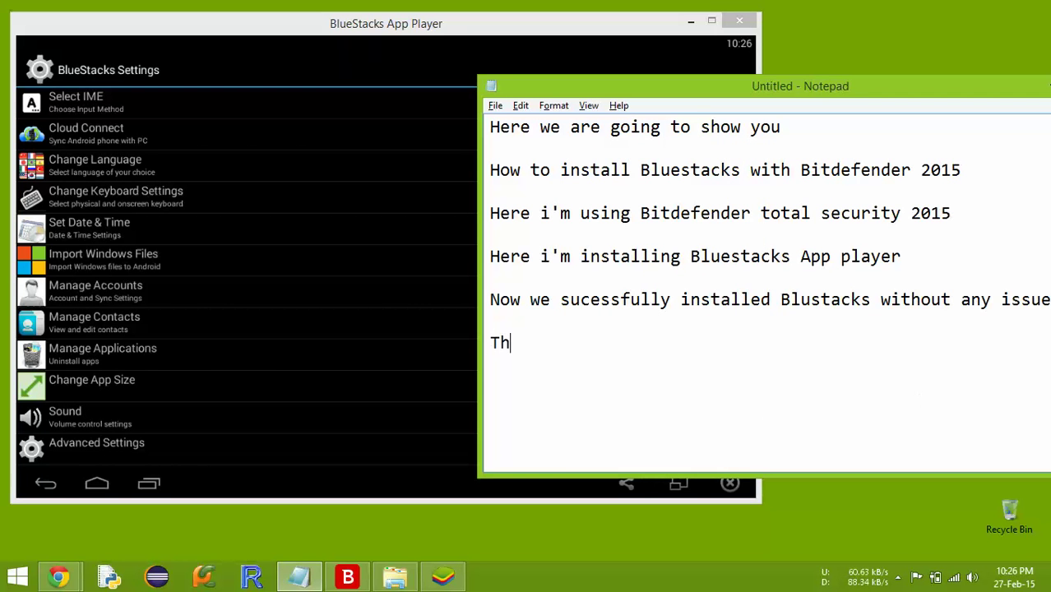
key(Return)
key(Return)
key(Return)
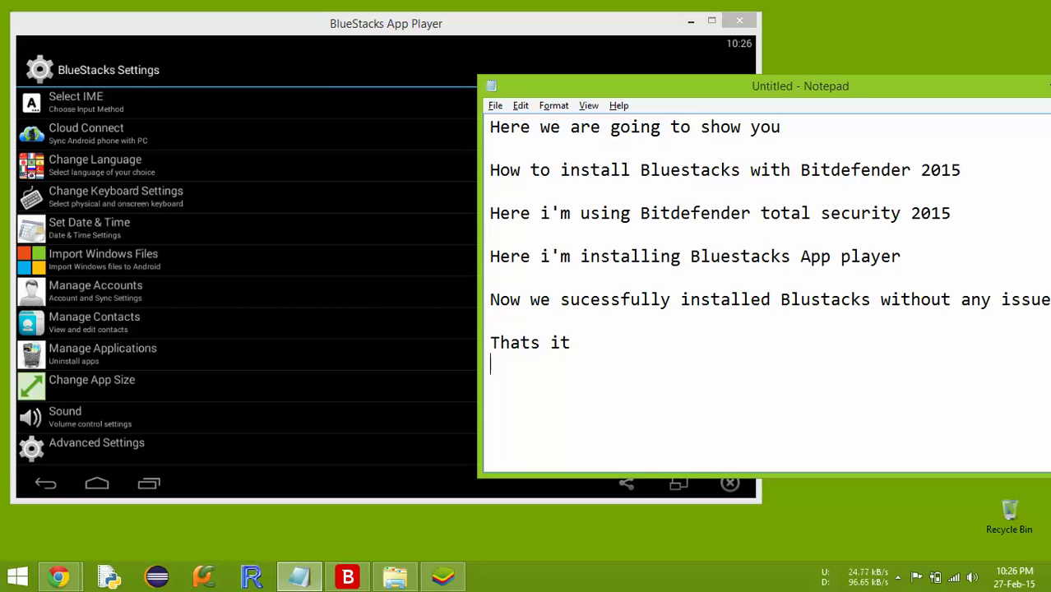